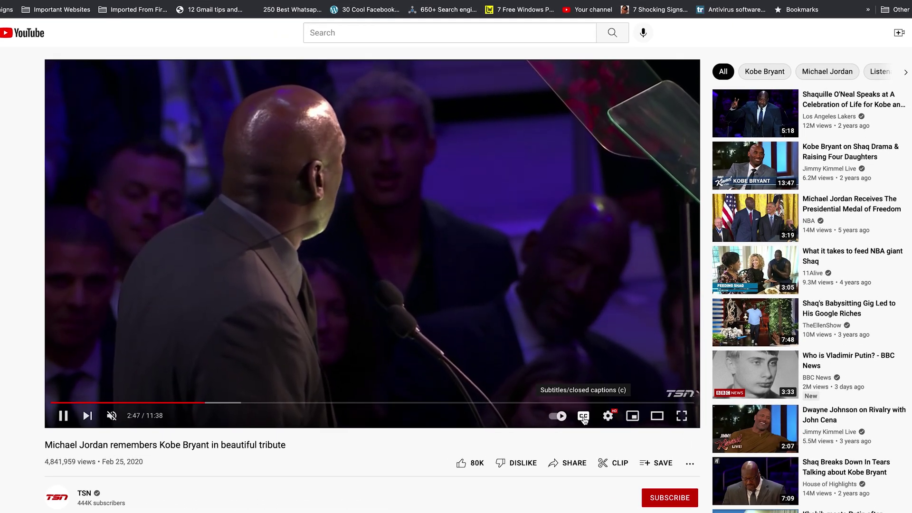
Step: Turn on English auto-generated subtitles for the Michael Jordan video and bring up player settings
click(584, 416)
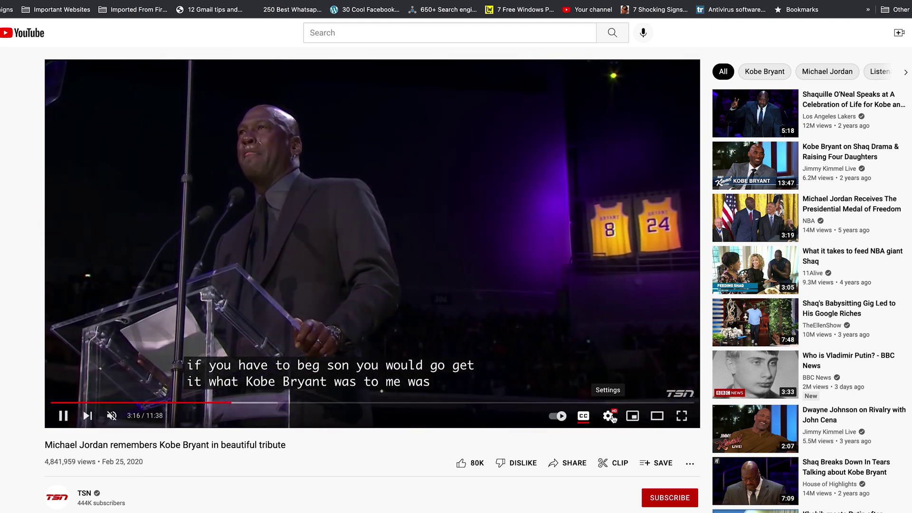
click(610, 417)
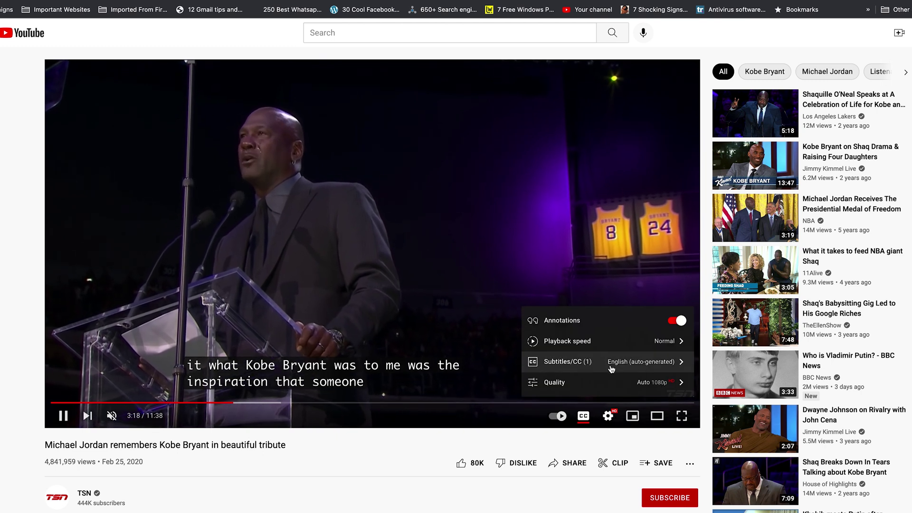
Step: Go into Subtitles/CC and show its appearance Options panel
click(574, 362)
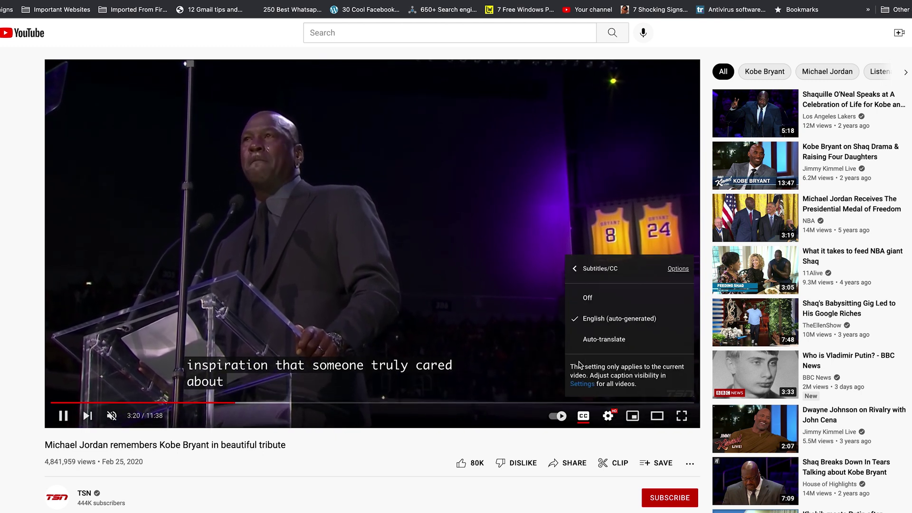
click(680, 270)
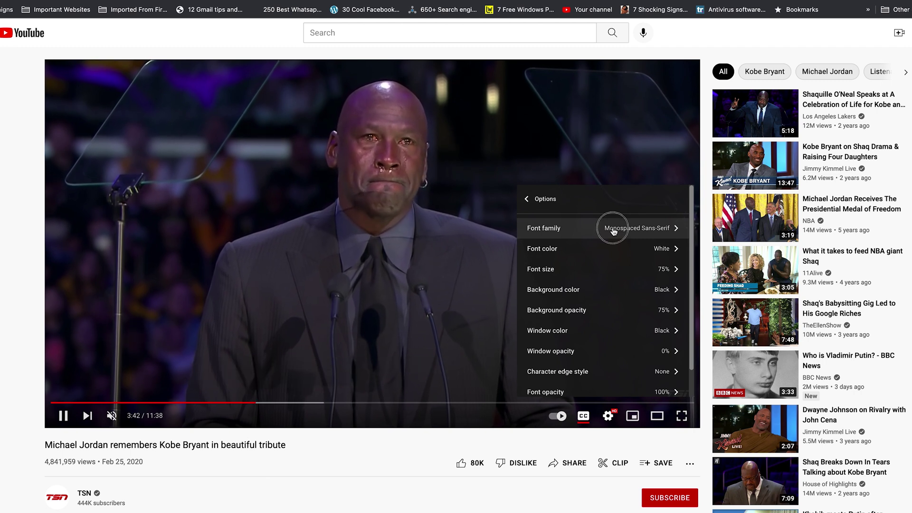
Step: Try the Monospaced Serif, Monospaced Sans-Serif, Proportional Sans-Serif, Casual and Cursive subtitle fonts
click(614, 231)
click(602, 260)
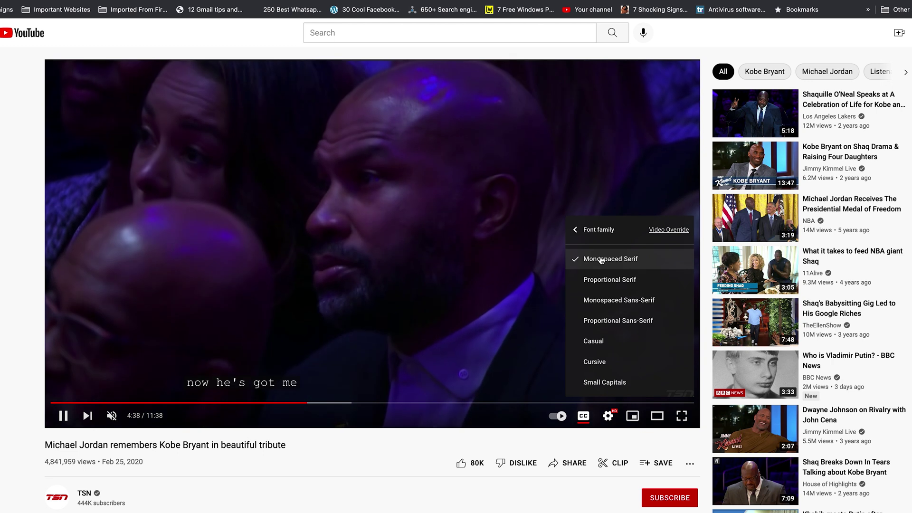
click(599, 303)
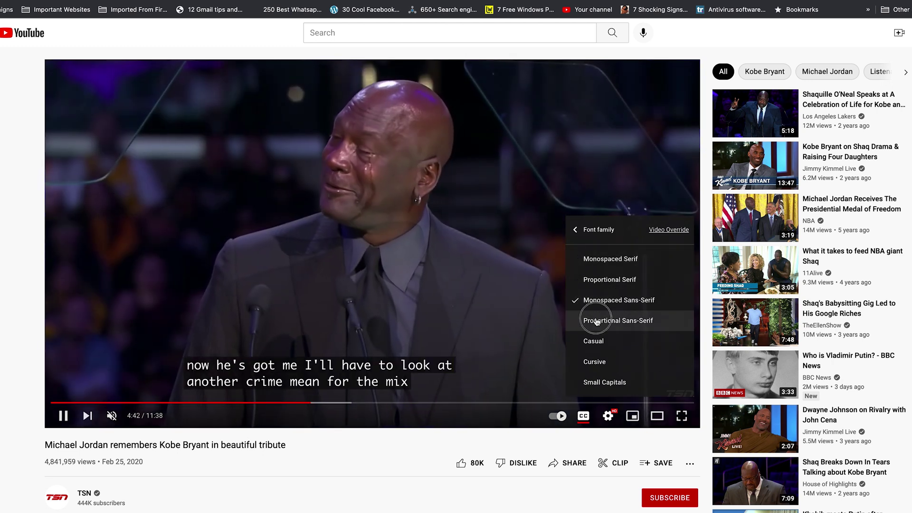
click(598, 323)
click(592, 342)
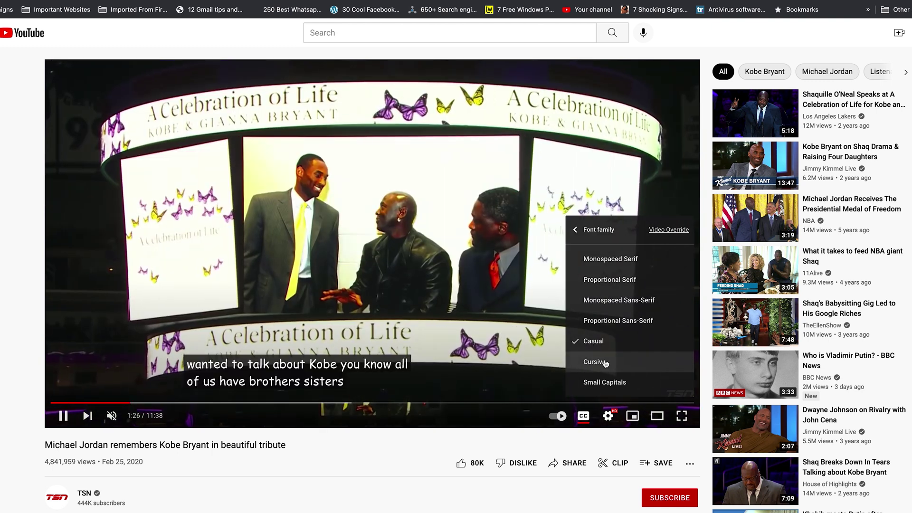
click(594, 363)
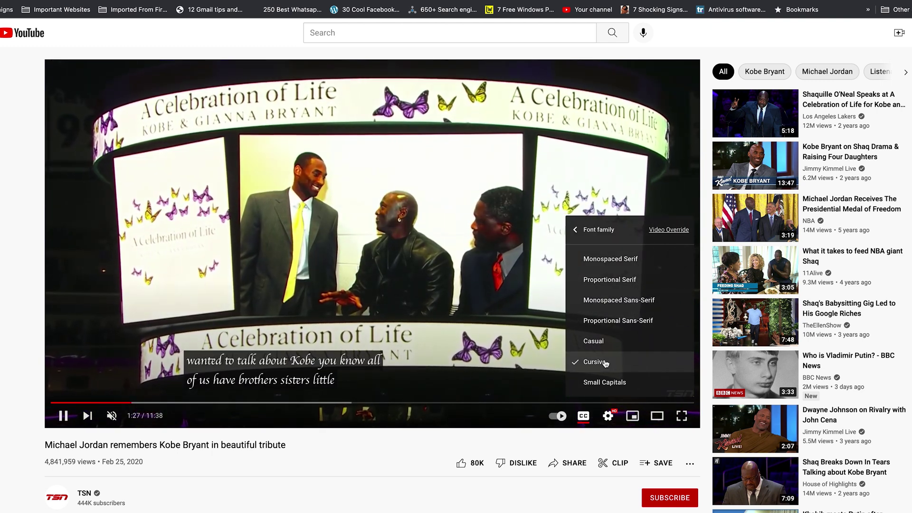
click(616, 339)
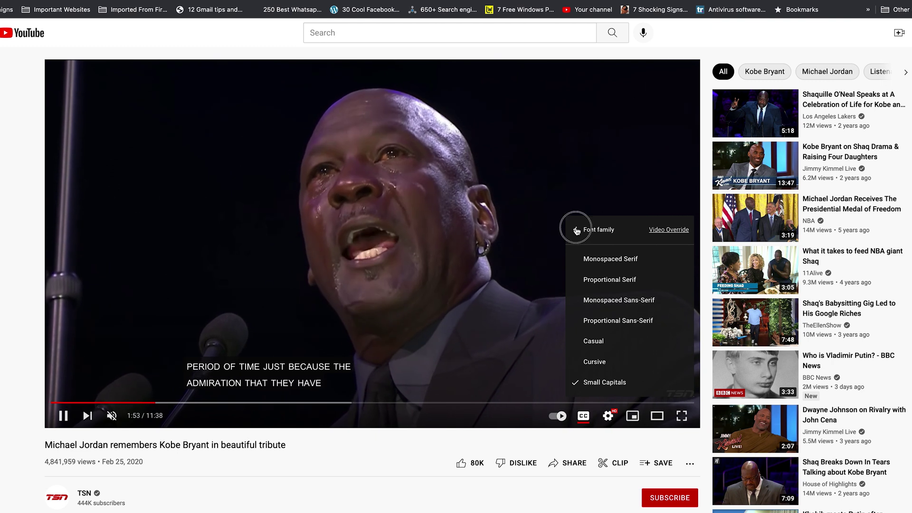
Step: Try a yellow subtitle font colour, then return to Options with the colour back at White
click(576, 230)
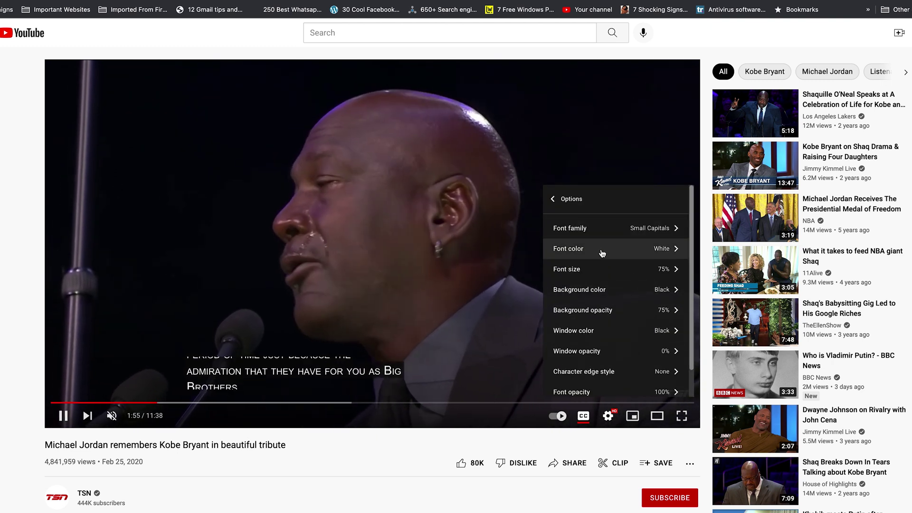
click(603, 253)
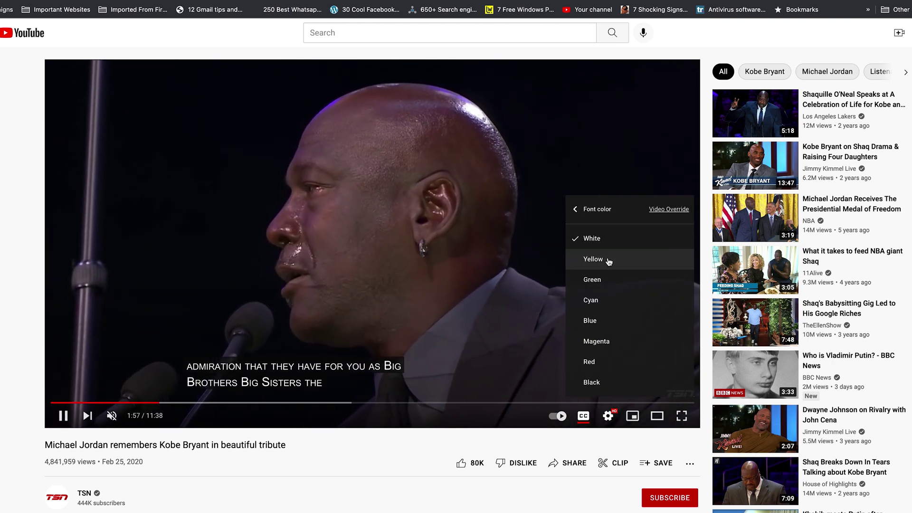
click(609, 262)
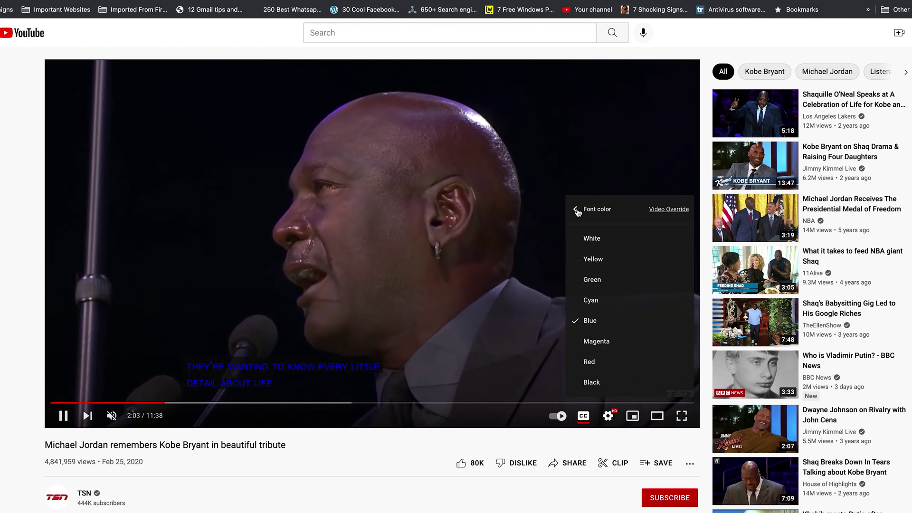
click(577, 211)
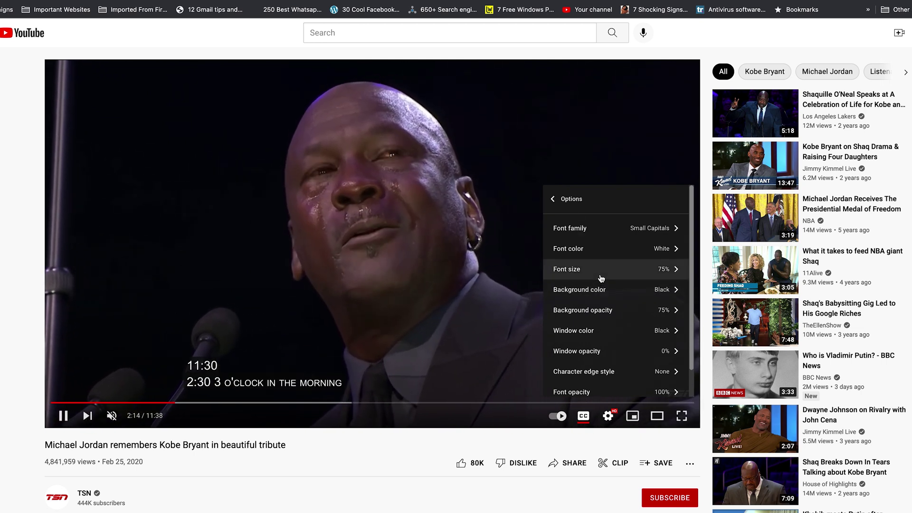
click(605, 275)
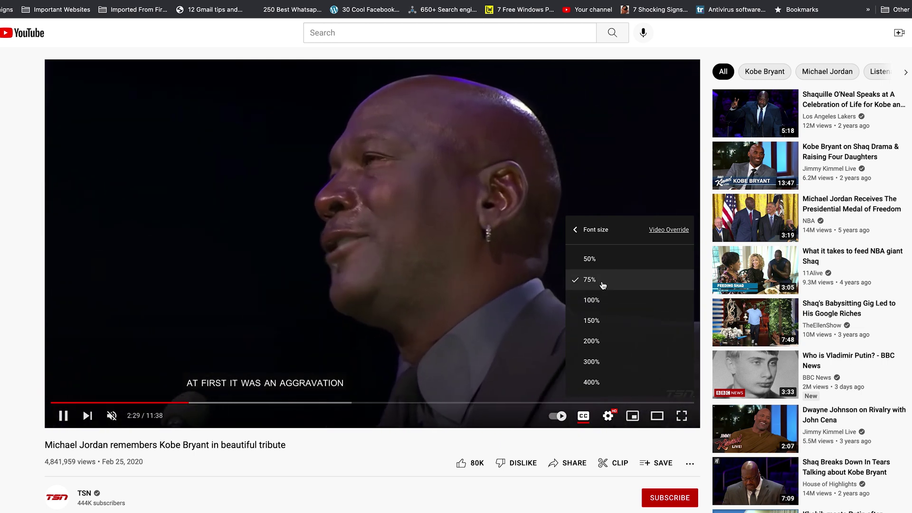
Step: Try subtitle sizes 50%, 100%, 150% and 200%, then settle on 75%
click(608, 260)
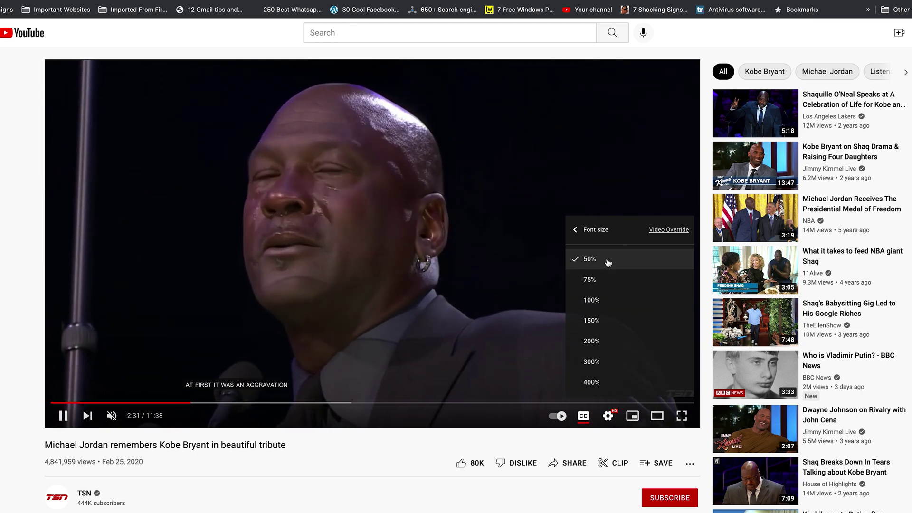
click(599, 301)
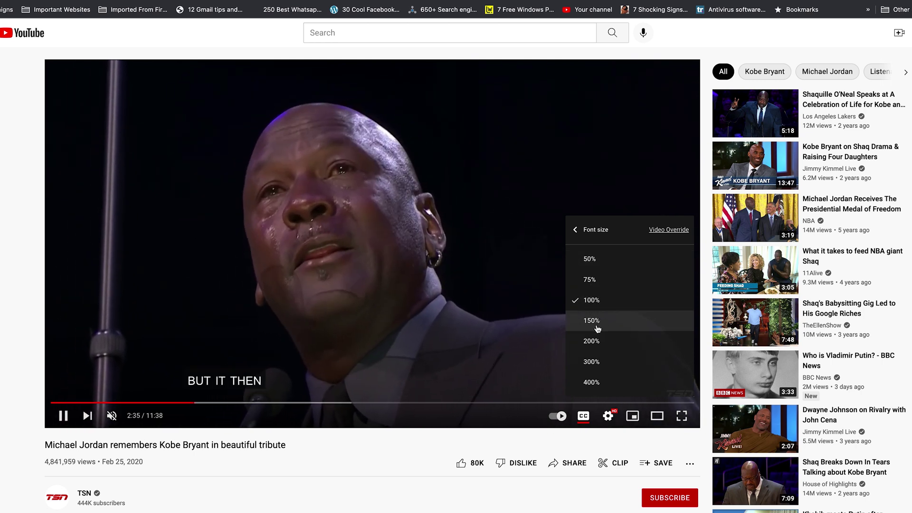
click(600, 327)
click(601, 340)
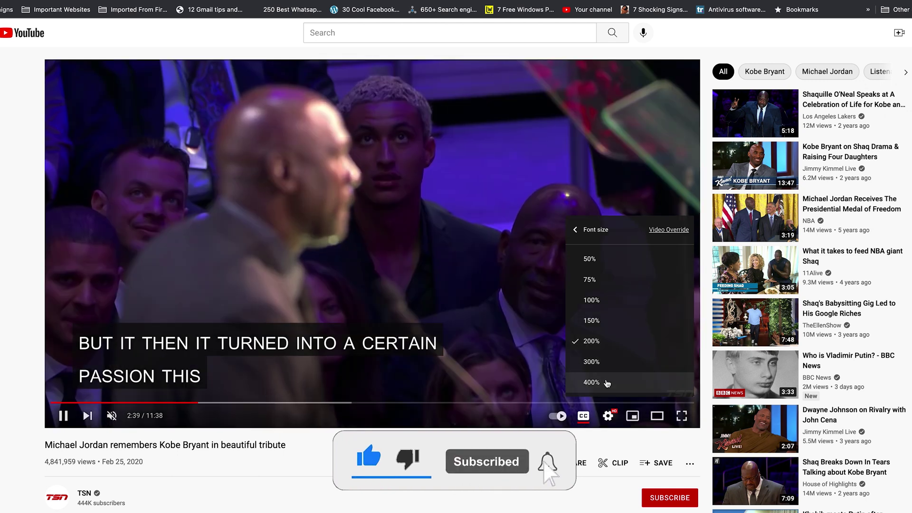
click(603, 281)
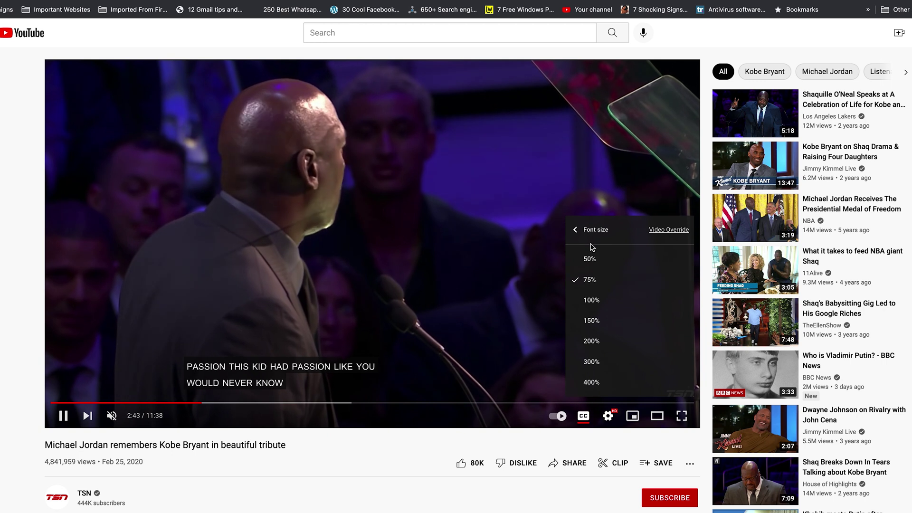
click(576, 231)
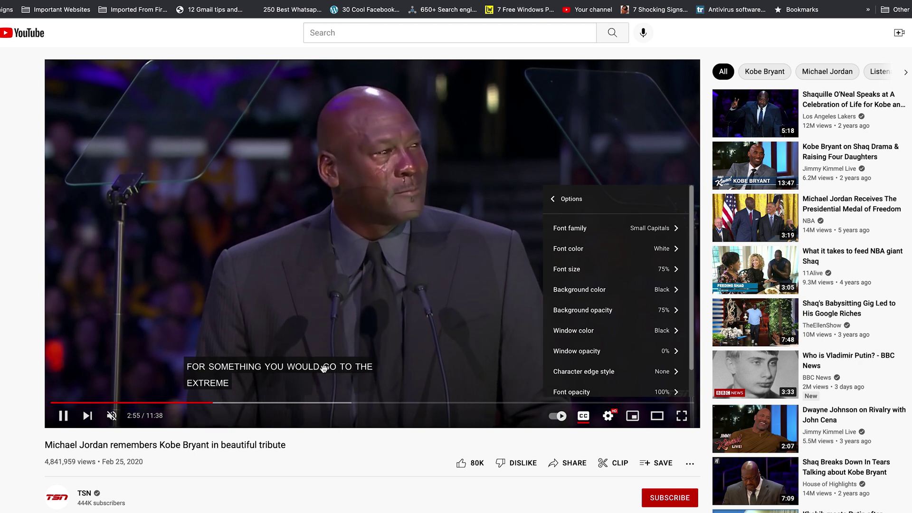
Step: Cycle the subtitle background through green, yellow, blue and magenta, settling on white
click(631, 291)
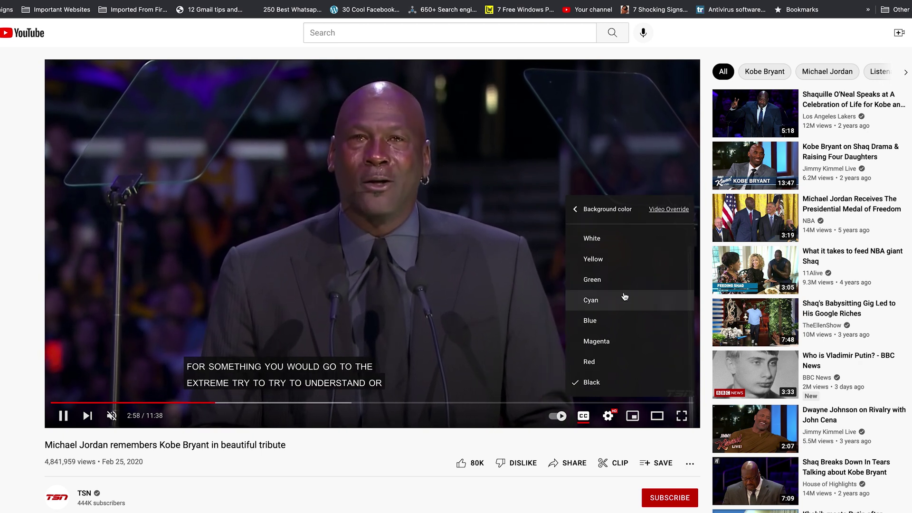
click(612, 284)
click(606, 259)
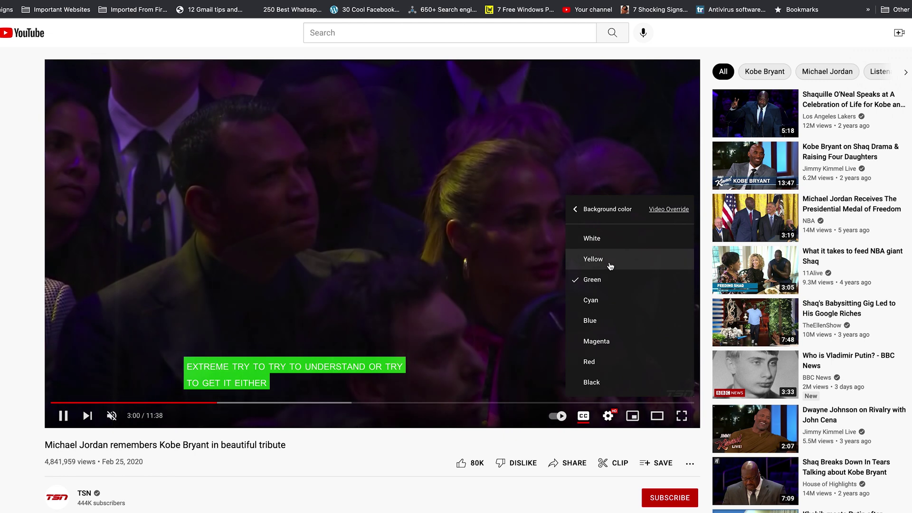
click(605, 325)
click(603, 348)
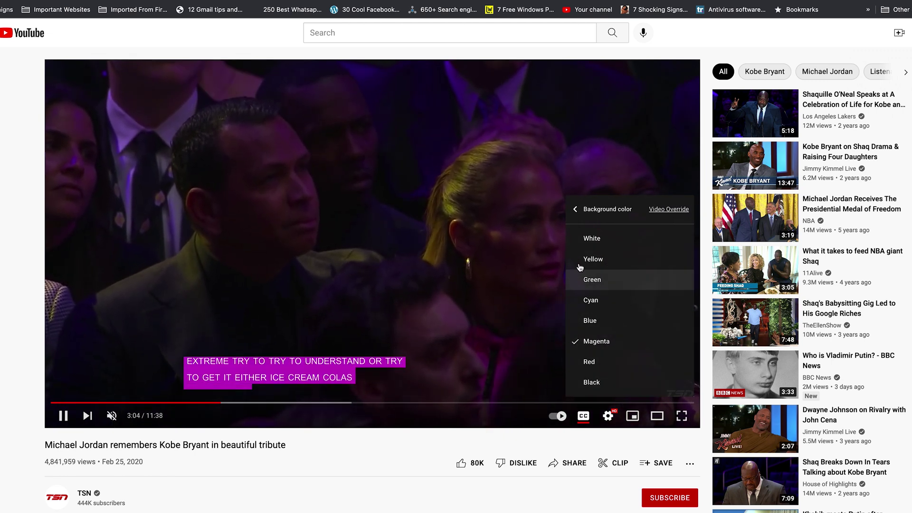
click(605, 246)
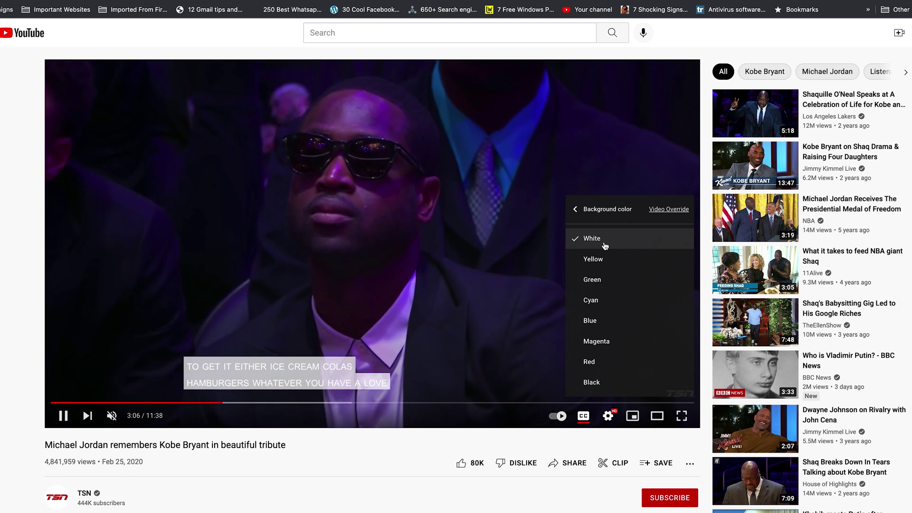
click(578, 210)
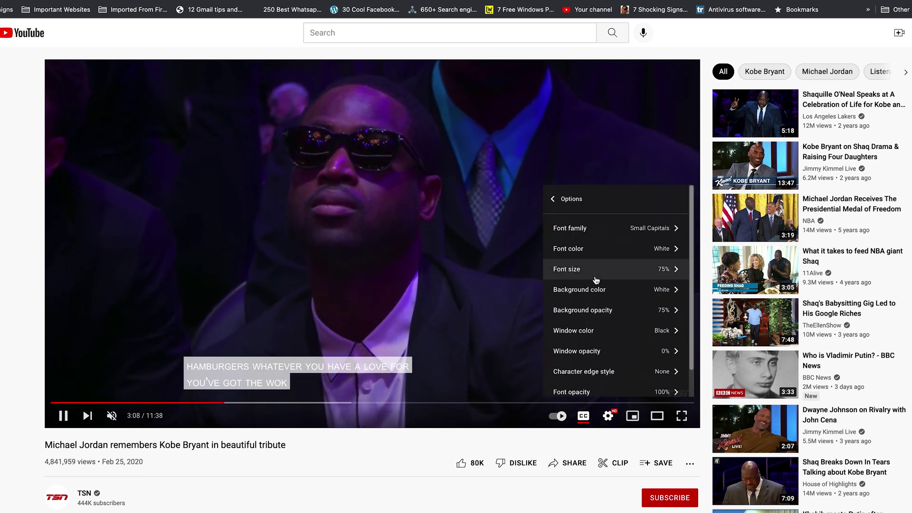
Step: Try subtitle background opacity at 25%, 75% and 100%, then settle on 50%
click(617, 317)
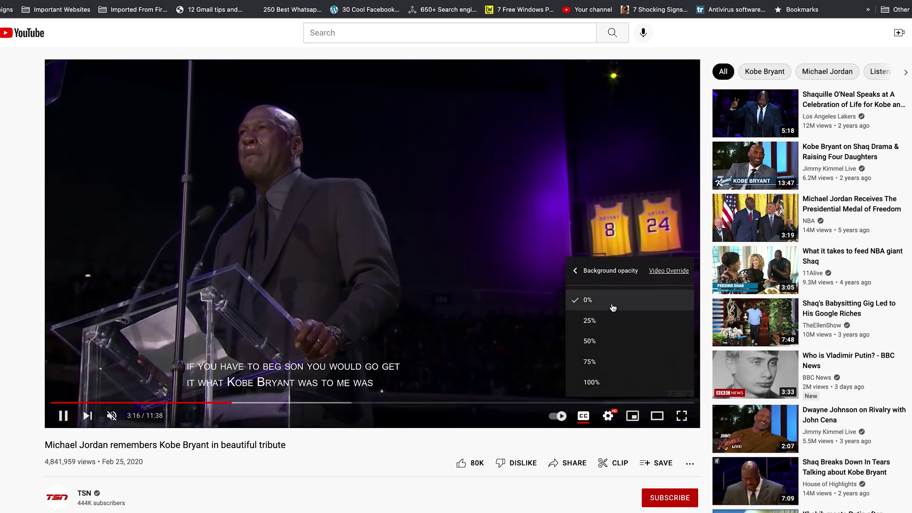
click(607, 320)
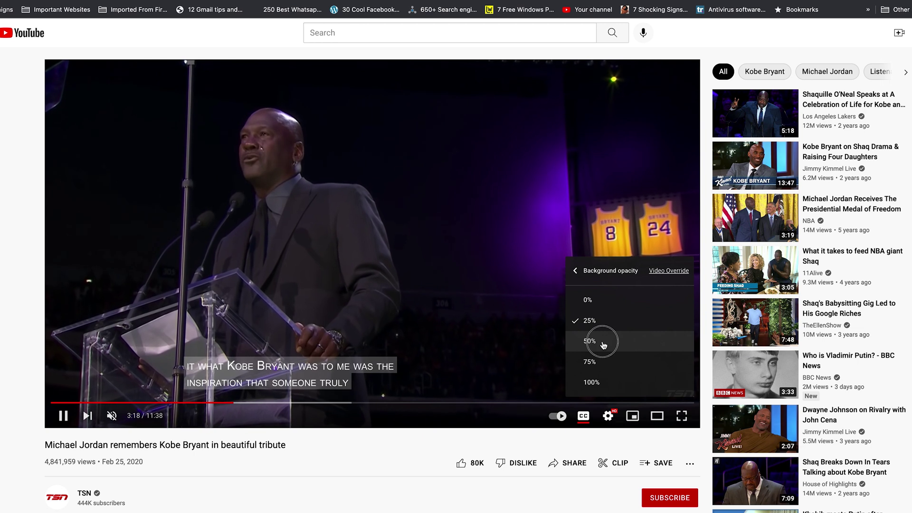
click(601, 361)
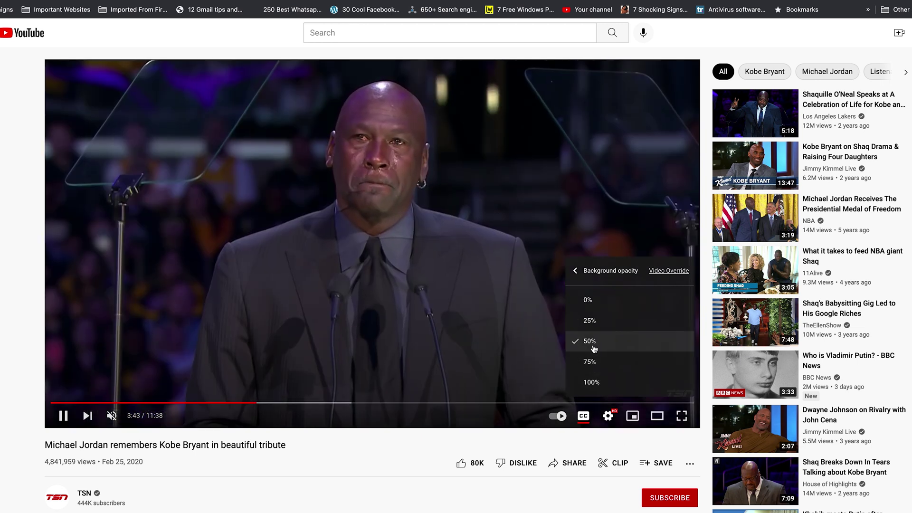
click(597, 383)
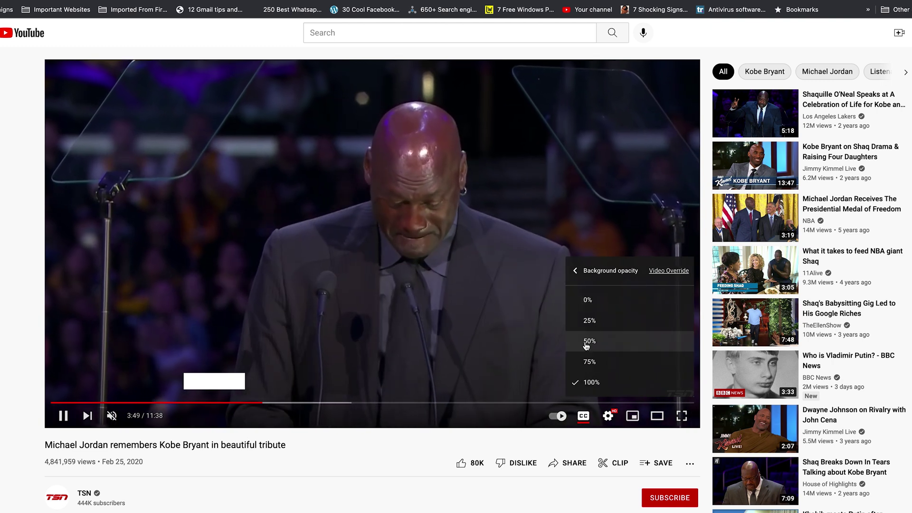
click(590, 341)
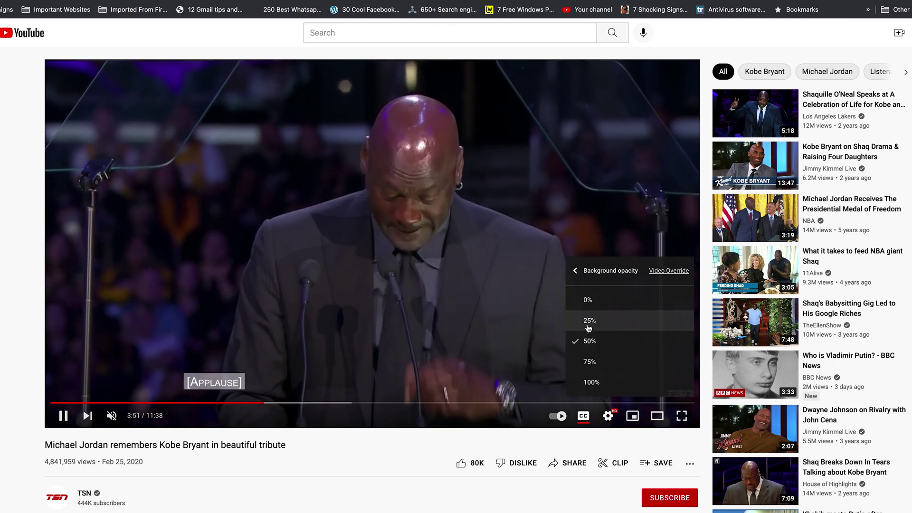
click(577, 271)
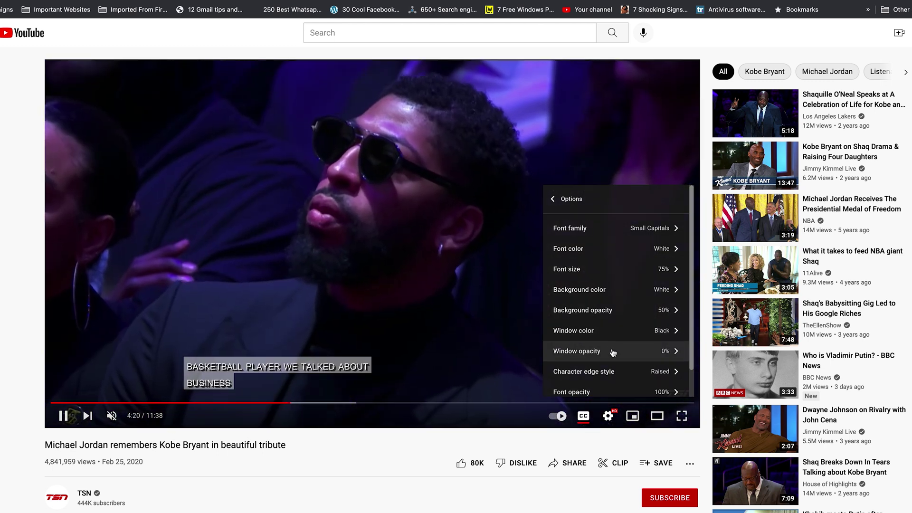
Step: Try the Depressed and Drop Shadow character edge styles on the subtitles
click(623, 376)
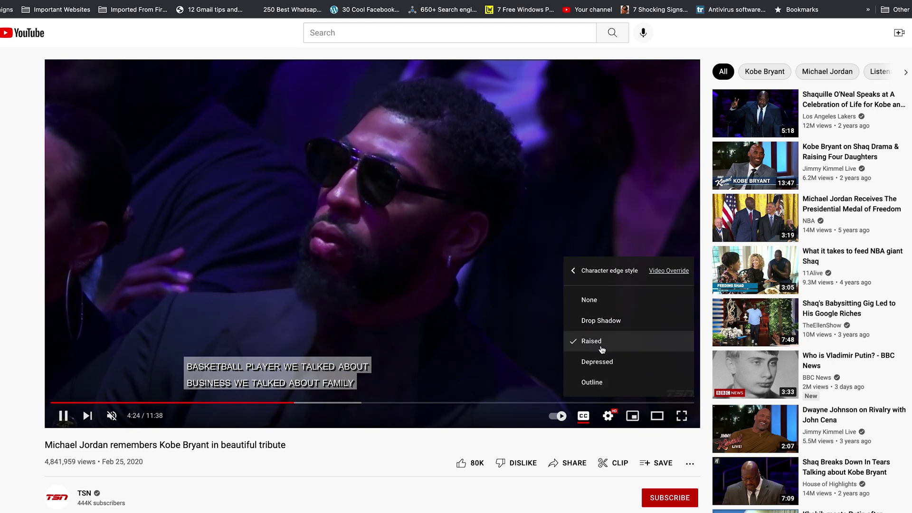
click(602, 363)
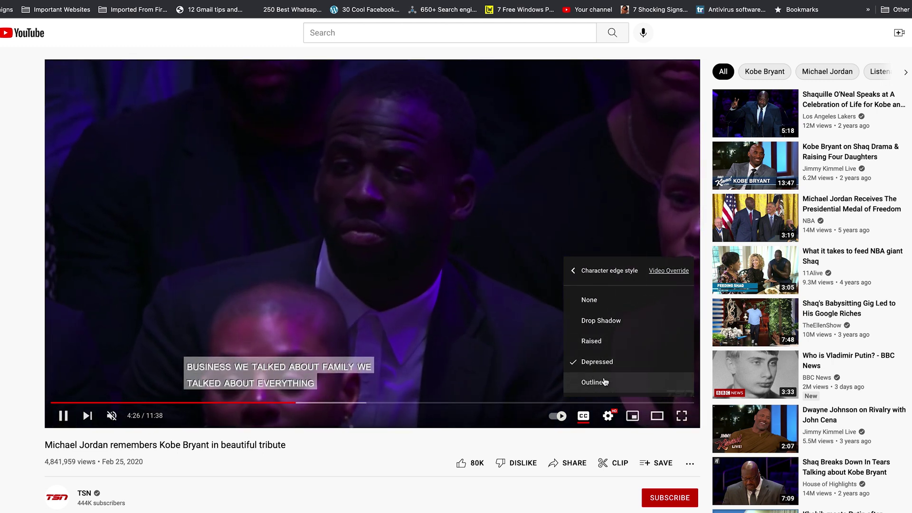
click(603, 325)
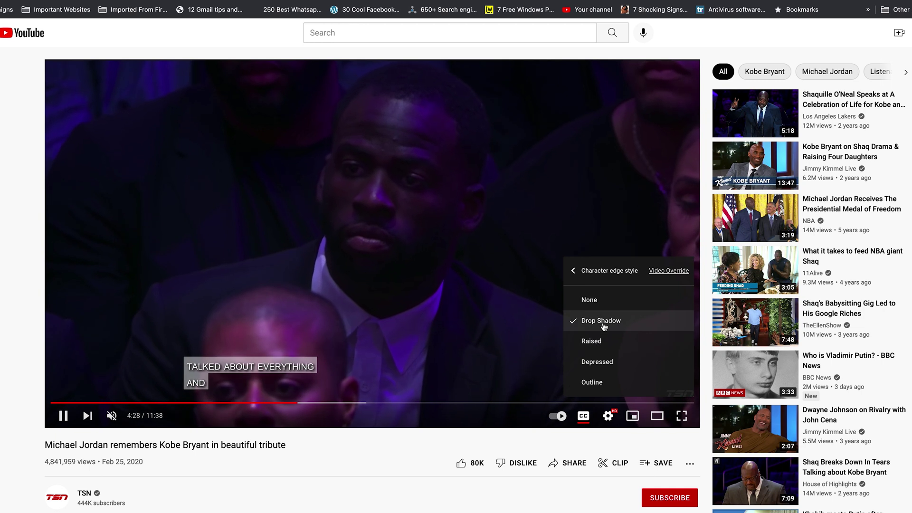
click(582, 270)
scroll(603, 371, down, 1)
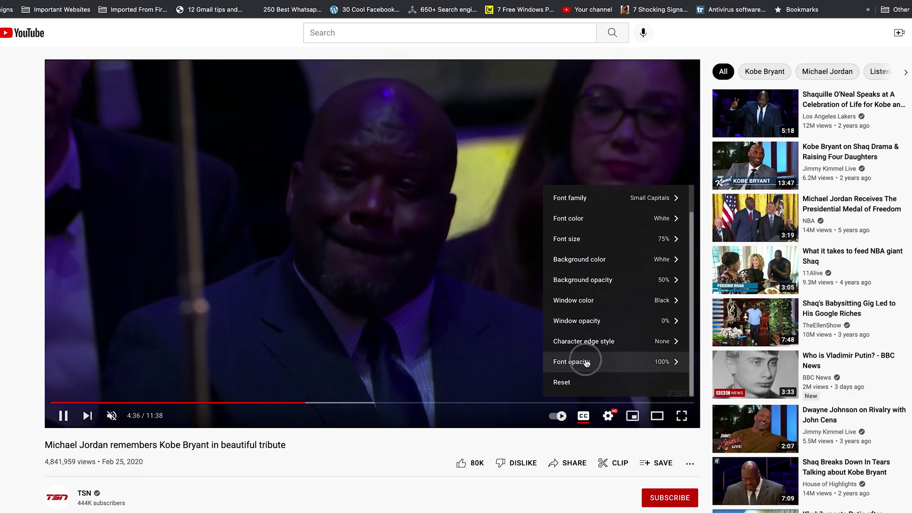
Step: Try subtitle font opacity at 50% and 75%, then restore it to 100%
click(587, 363)
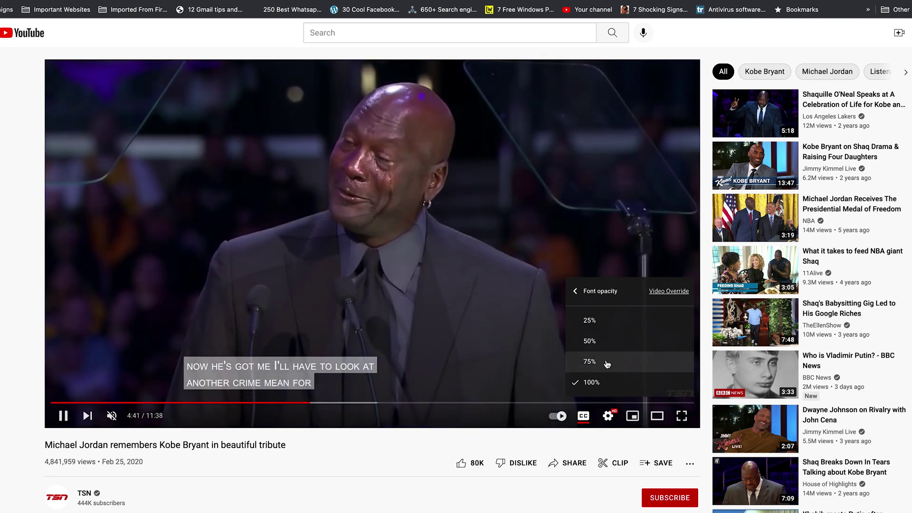
click(608, 342)
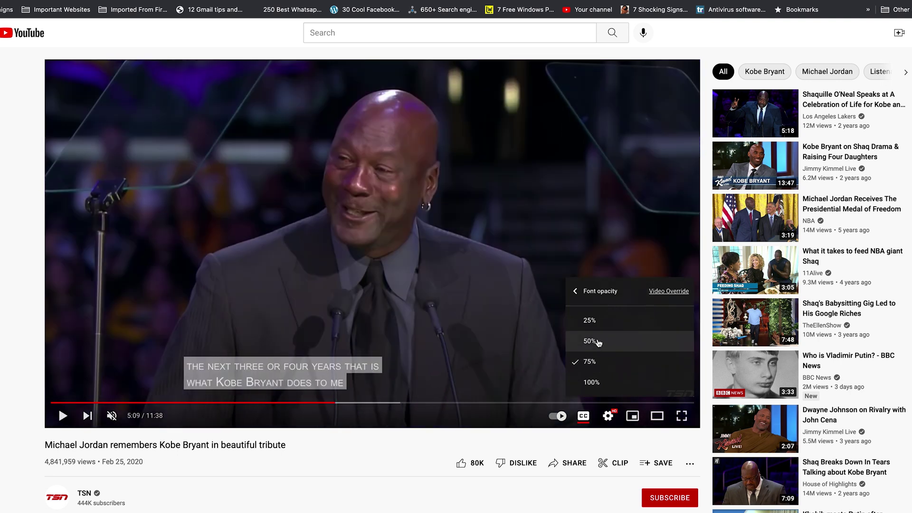
key(o)
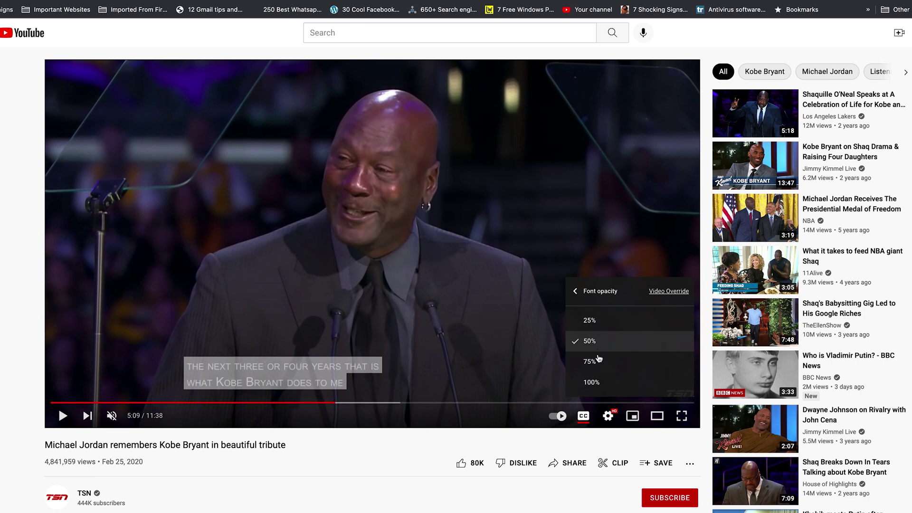
click(599, 360)
click(598, 382)
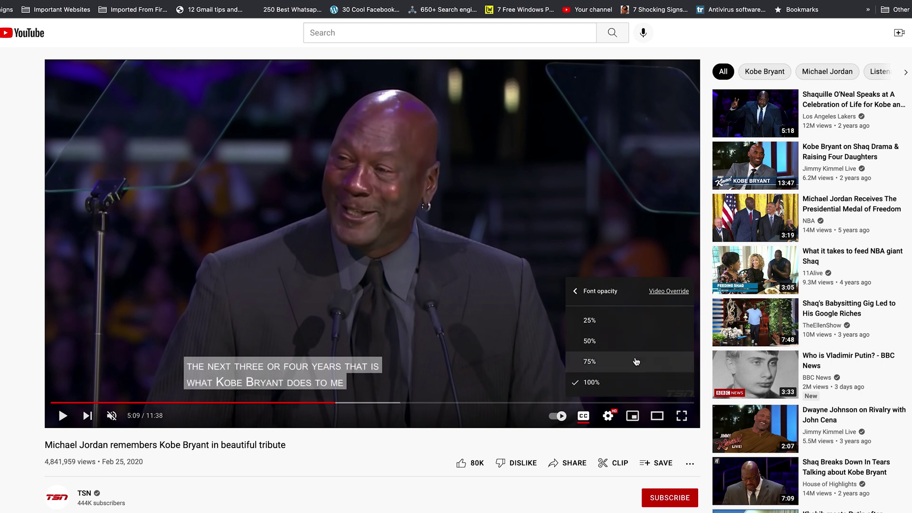
click(577, 294)
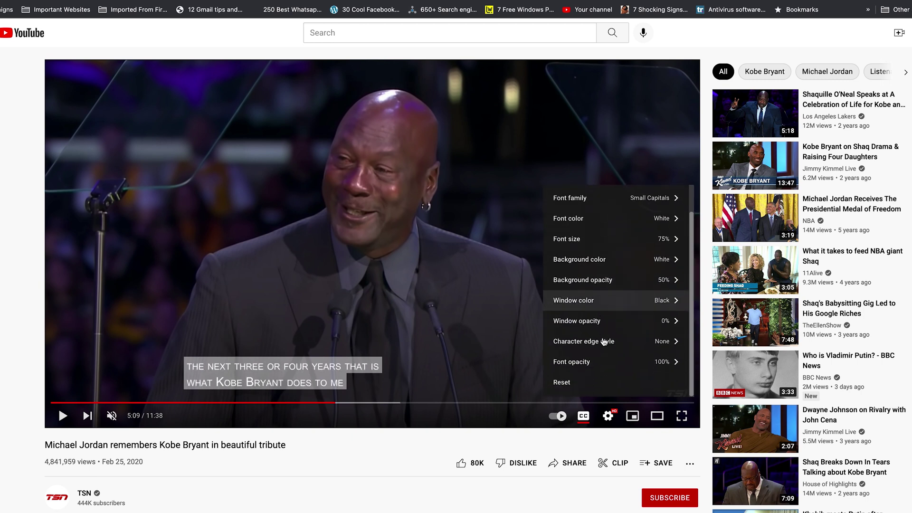
scroll(594, 342, down, 2)
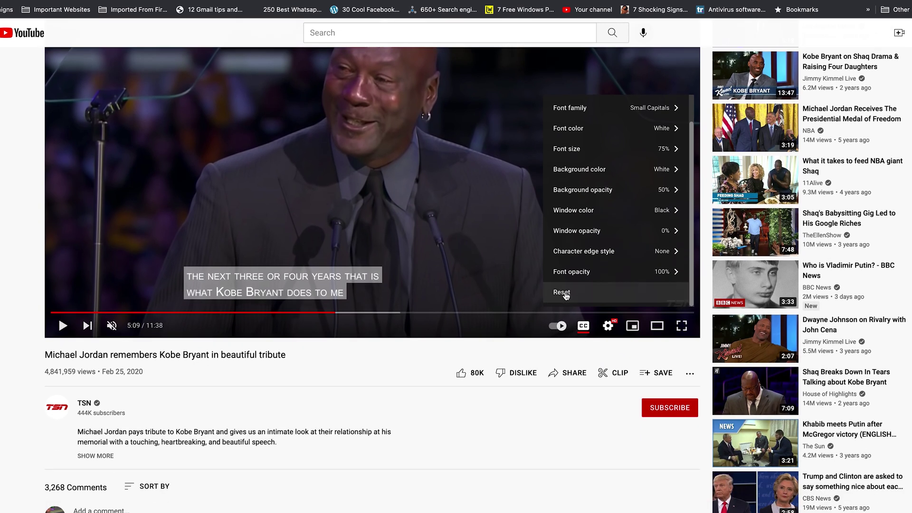
Step: Reset all subtitle styling to defaults and close the options menu
click(566, 295)
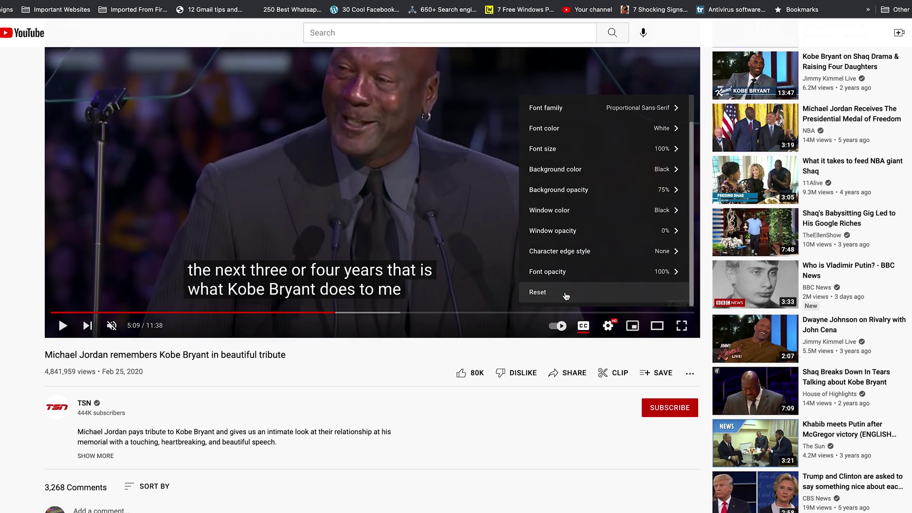
click(562, 354)
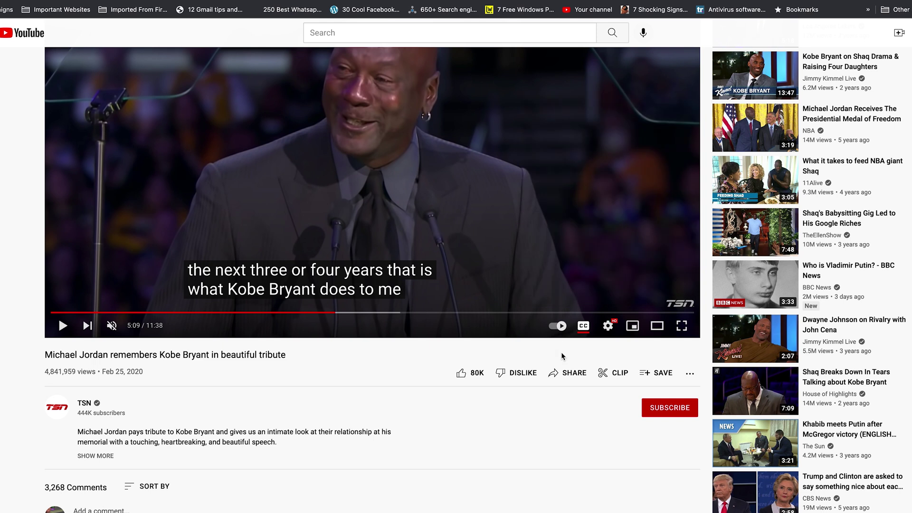
scroll(561, 354, up, 2)
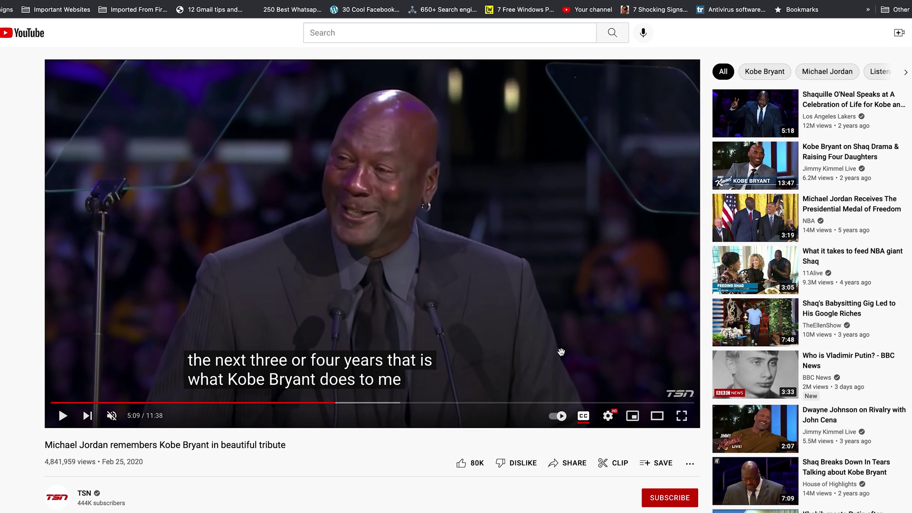